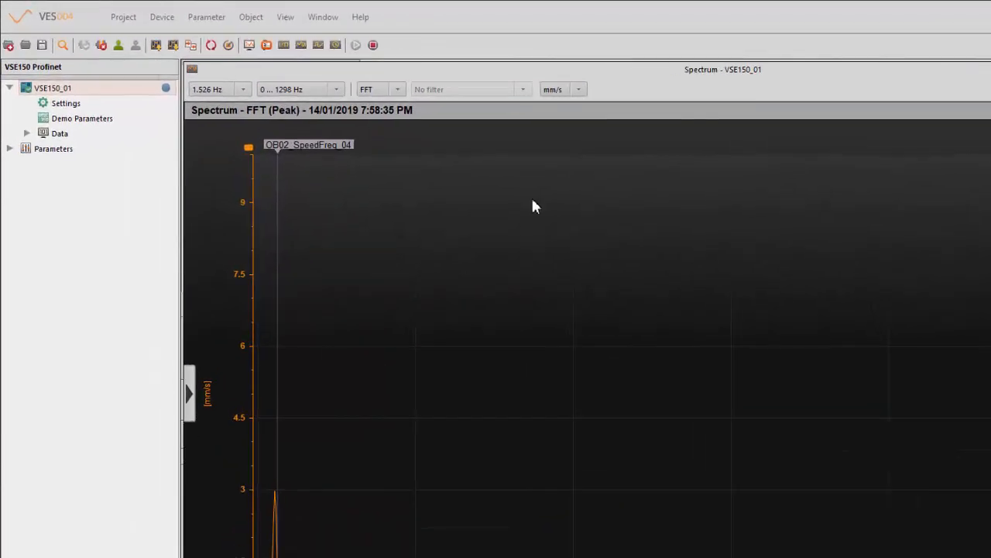
- Open the Demo Parameters of VSE150_01 and add a new object of type Others
left_click(77, 126)
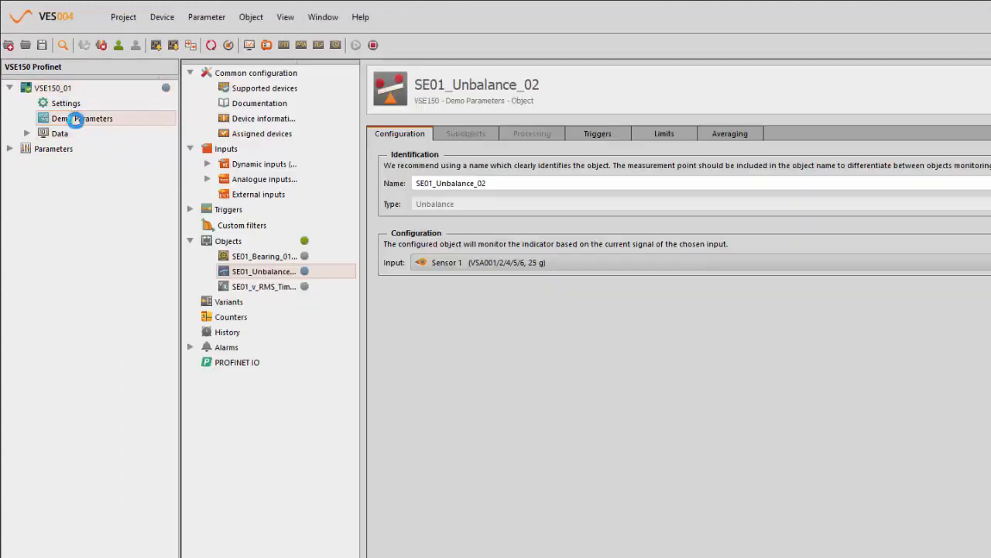
left_click(226, 242)
right_click(224, 243)
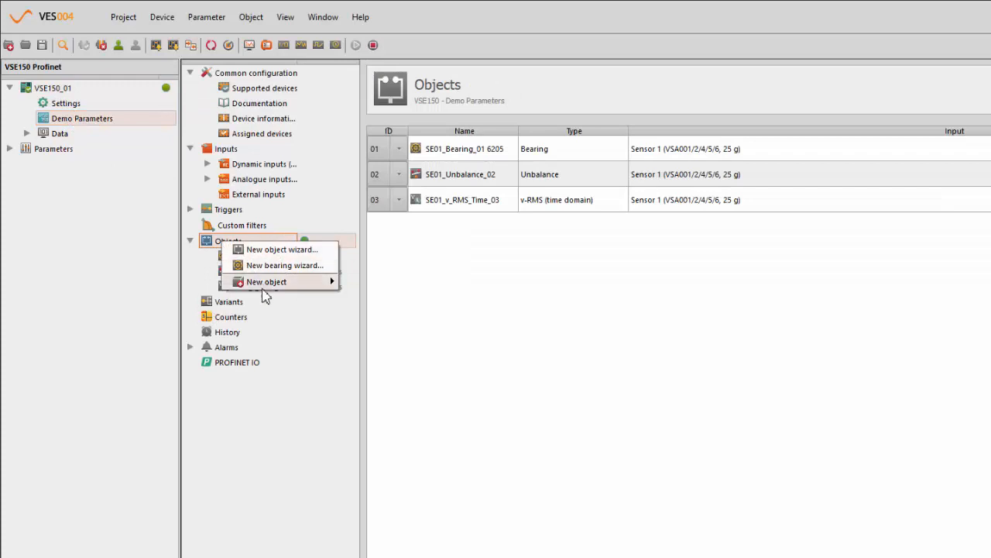
mouse_move(265, 288)
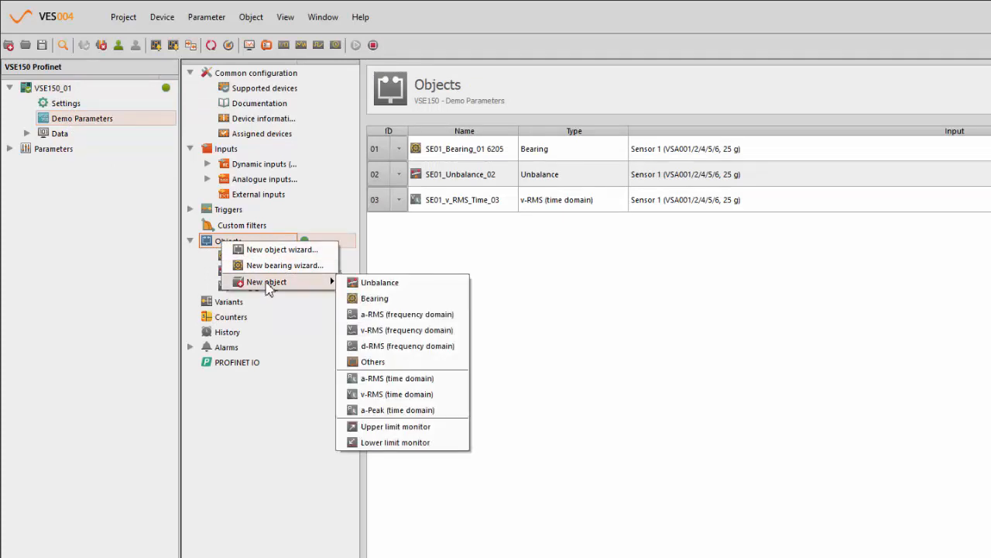
left_click(375, 362)
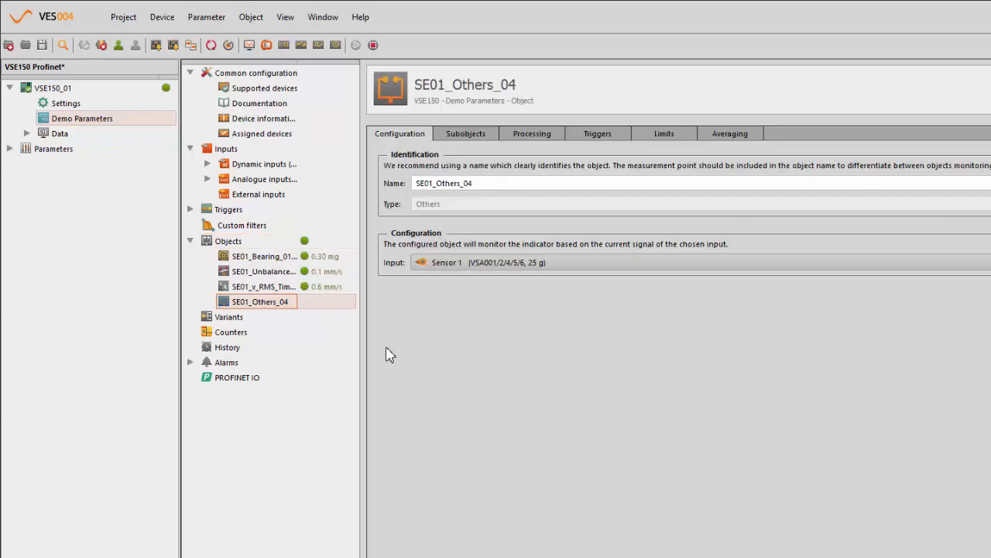
- Rename the new Others object as SE01_Misalignment
left_click(481, 189)
key("BackSpace")
key("BackSpace")
key("BackSpace")
key("BackSpace")
key("BackSpace")
key("BackSpace")
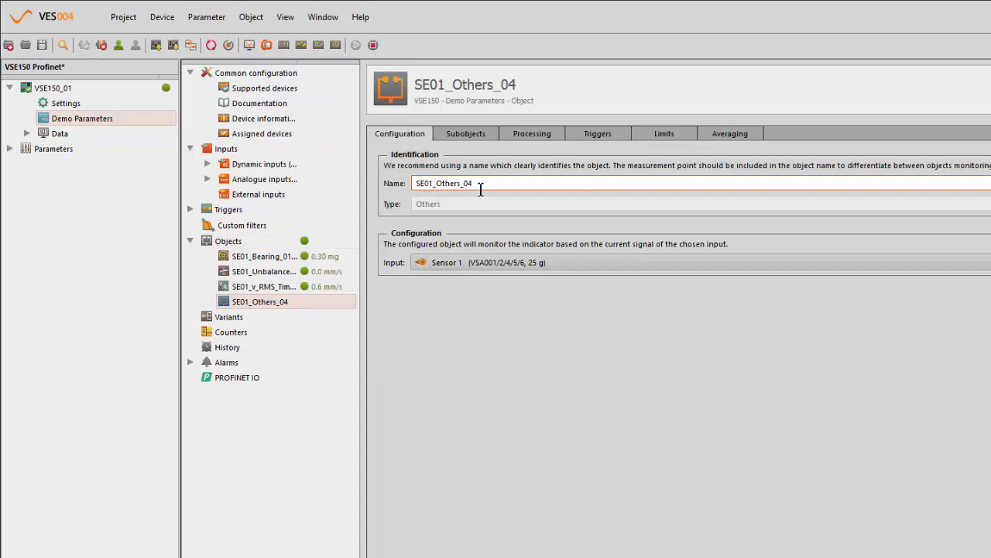
key("BackSpace")
key("BackSpace")
key("BackSpace")
type("mis")
key("BackSpace")
key("BackSpace")
key("BackSpace")
type("Misalignment")
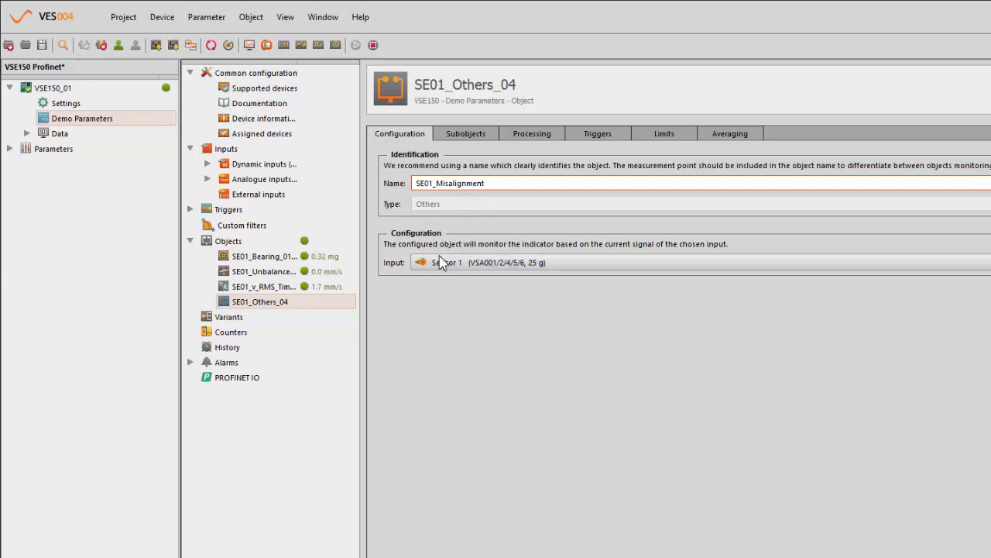
- Try to delete the default subobject with frequency factor 1 from the SE01_Misalignment object
left_click(483, 144)
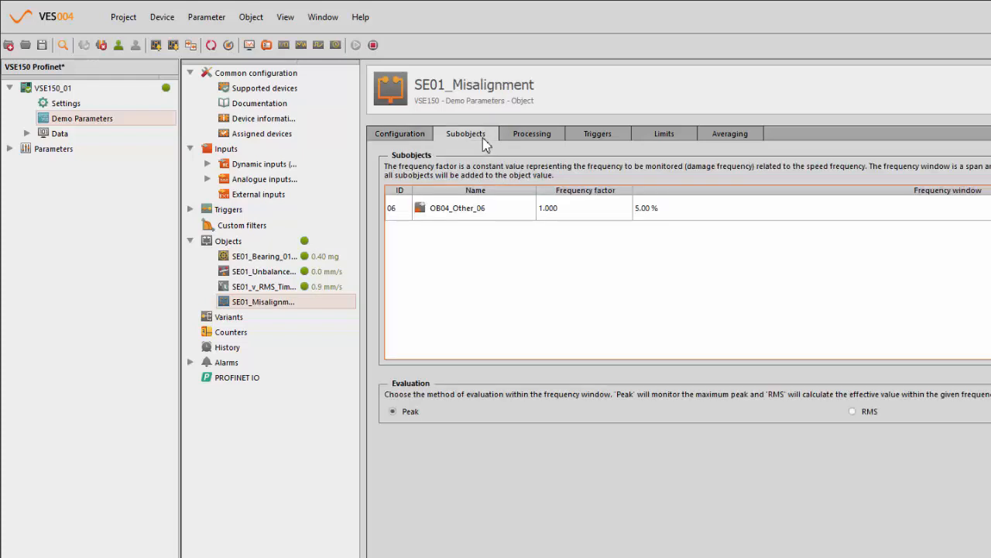
left_click(559, 220)
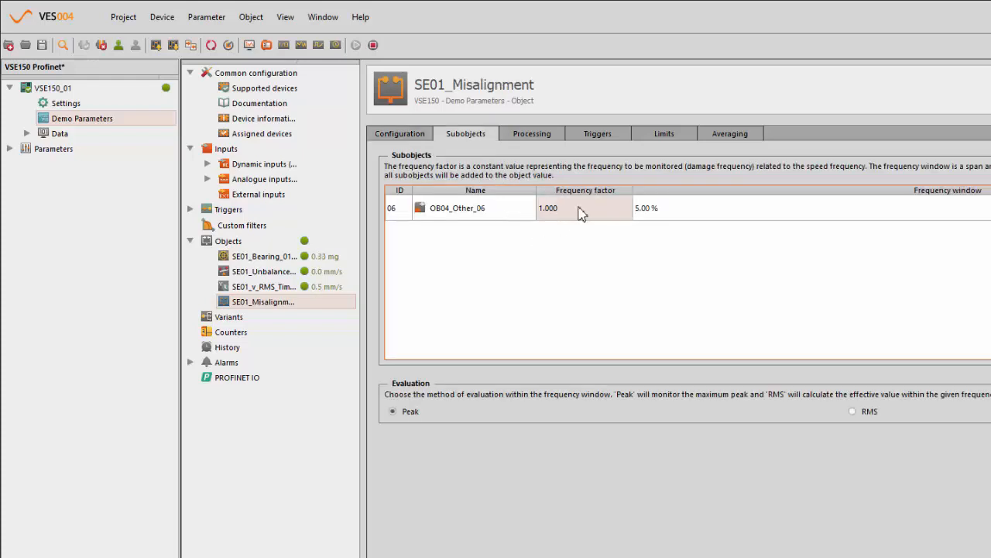
left_click(453, 169)
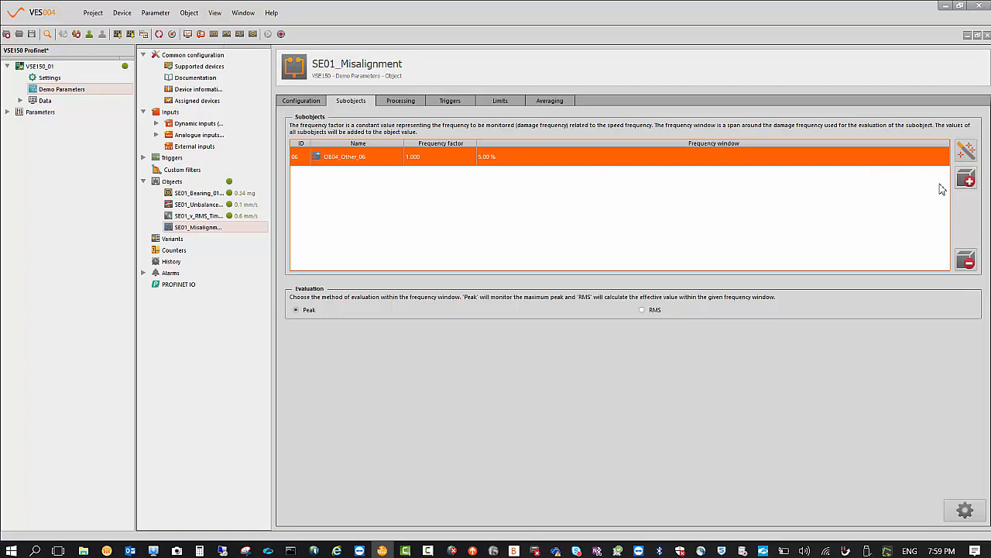
left_click(966, 259)
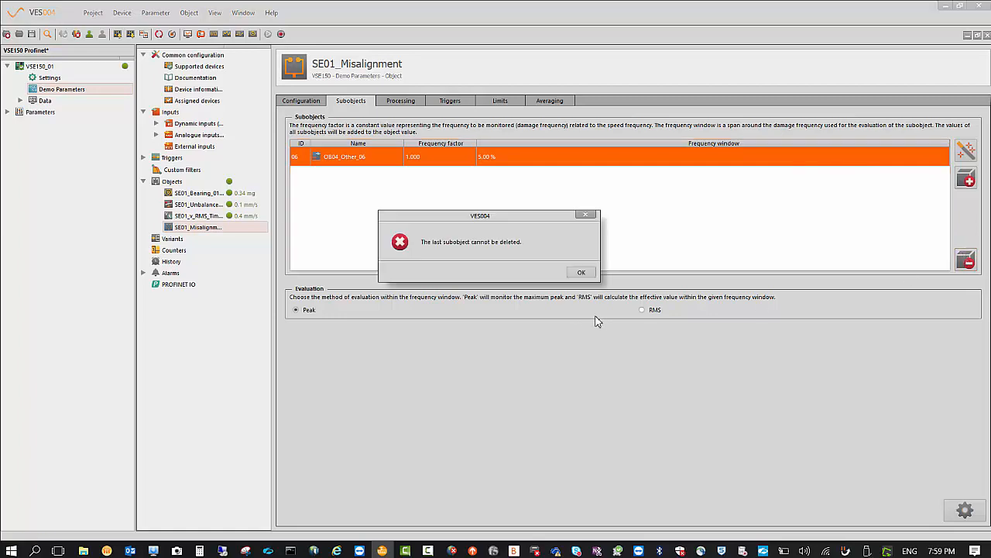
left_click(582, 272)
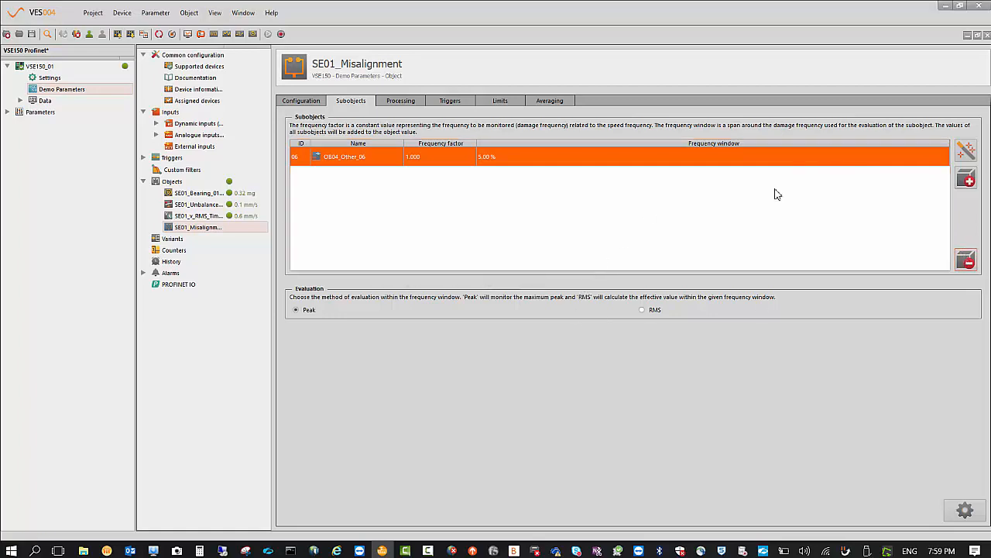
- Add a subobject with frequency factor 2 to SE01_Misalignment and delete the default subobject with factor 1
left_click(966, 180)
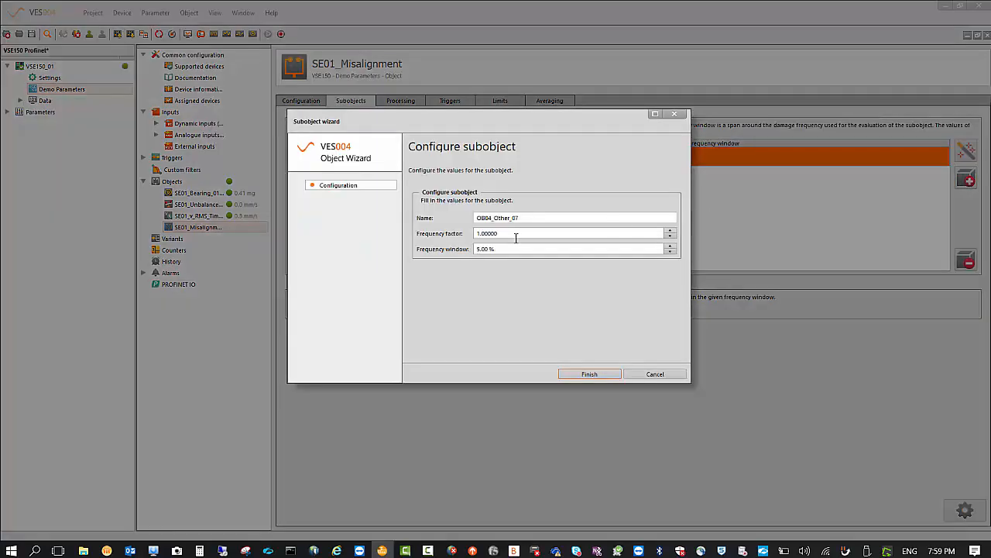
left_click_drag(516, 236, 440, 244)
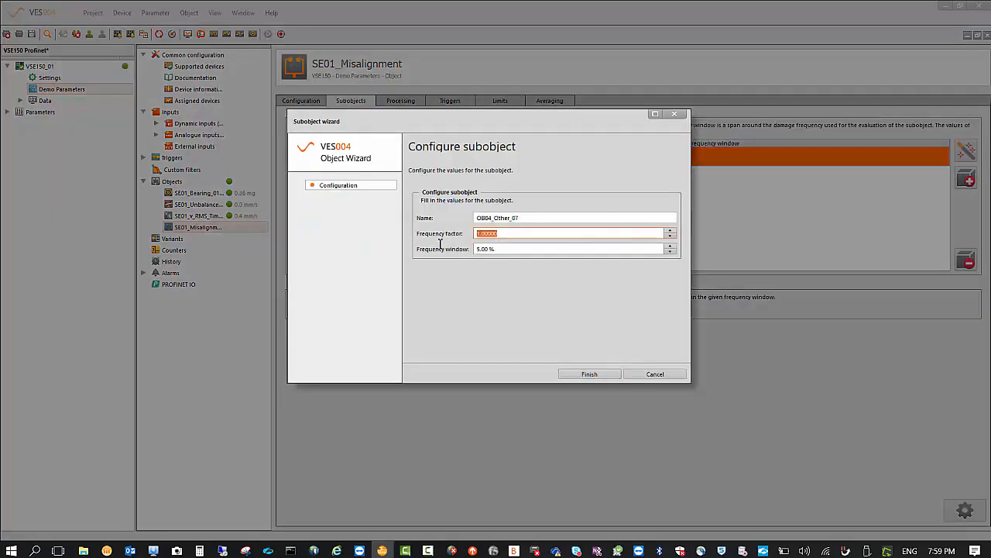
type("2")
left_click(592, 375)
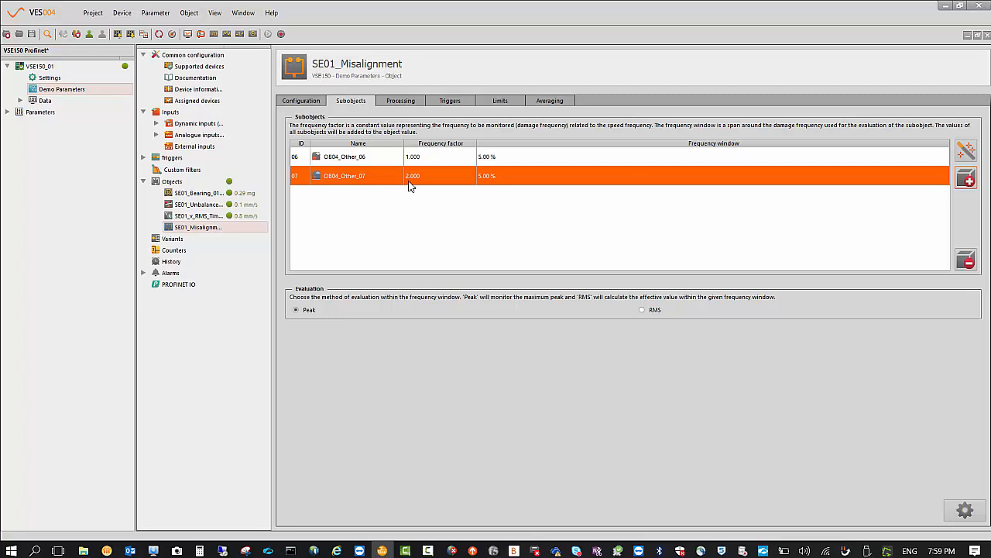
left_click(422, 156)
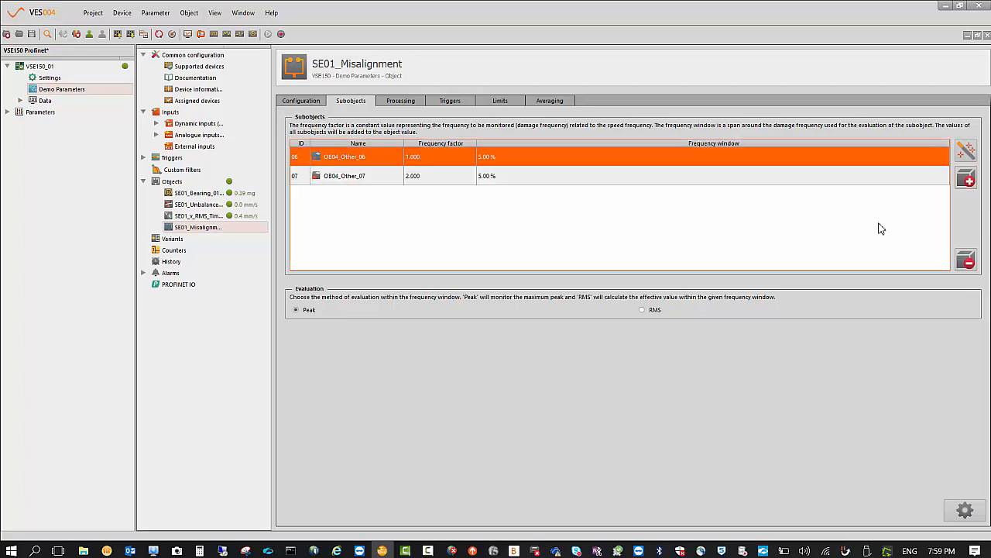
left_click(968, 264)
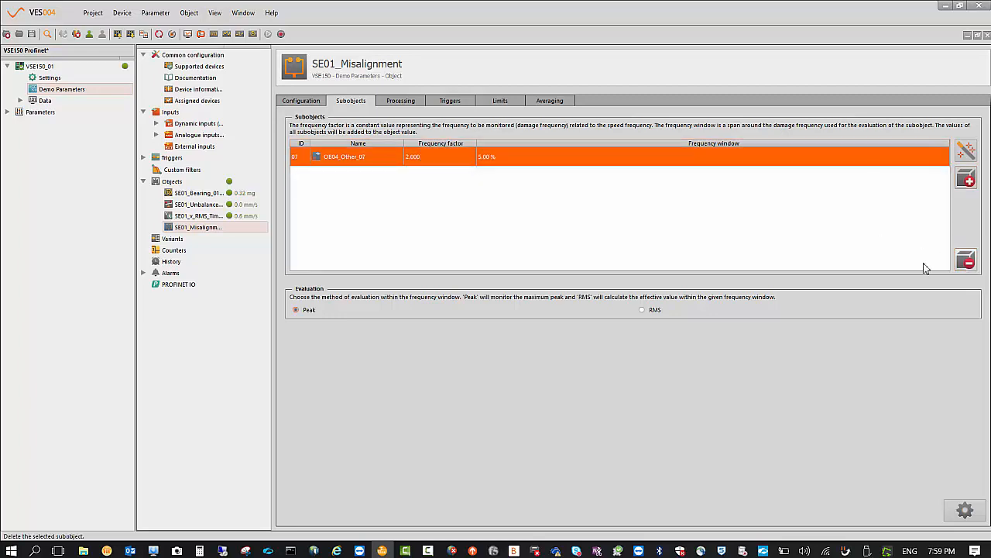
- Add another subobject with frequency factor 3 to SE01_Misalignment
left_click(966, 185)
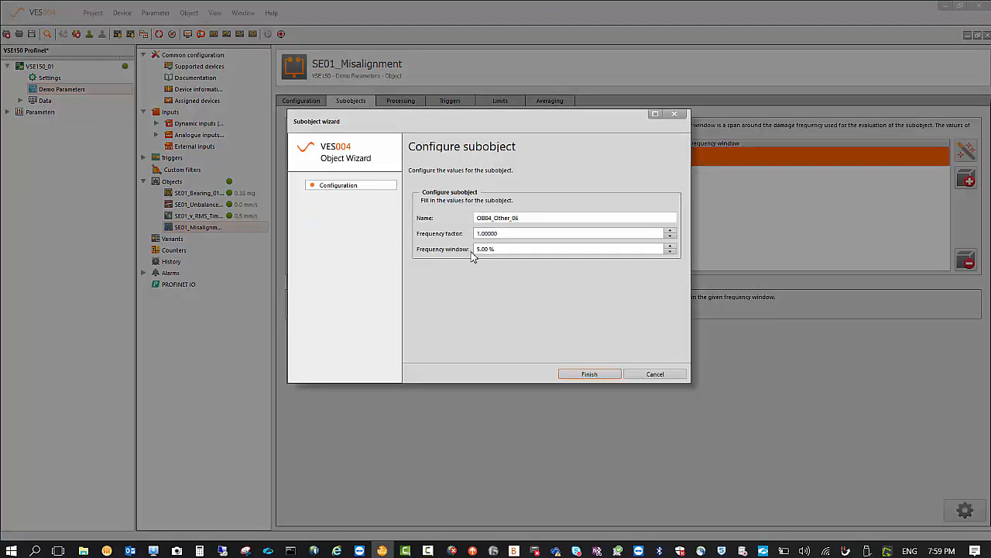
left_click_drag(507, 235, 456, 241)
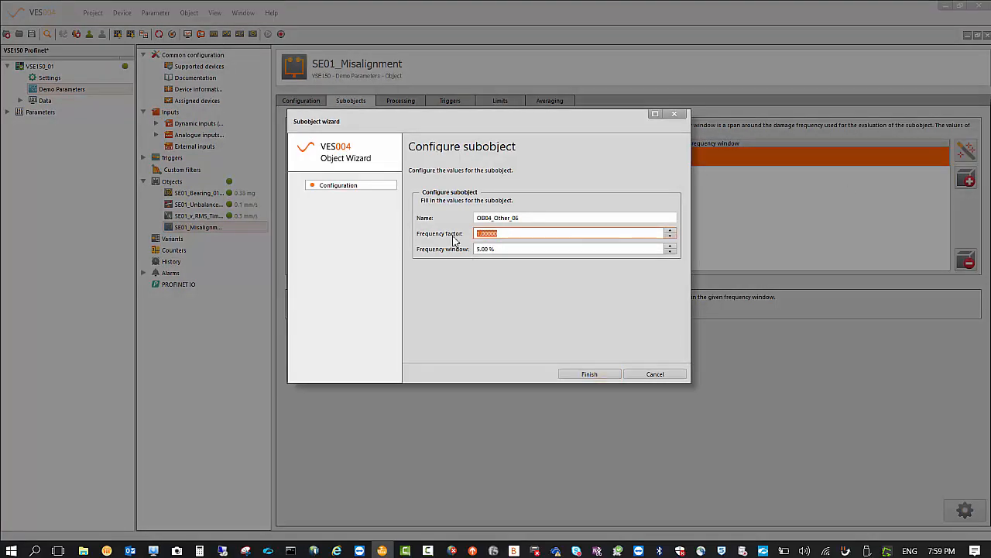
type("3")
left_click(591, 377)
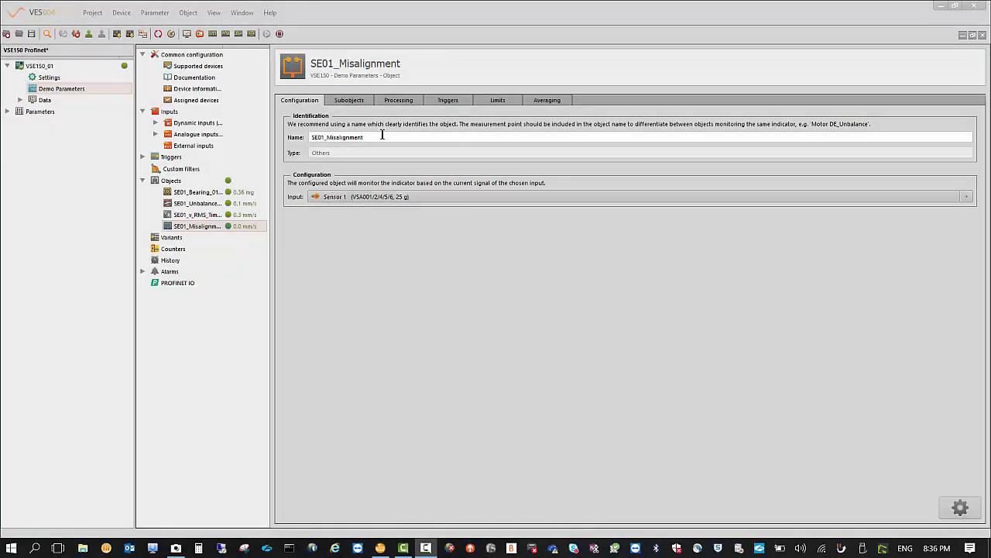
- Check the subobject, processing, trigger and limit settings of SE01_Misalignment and write the parameters to the device
left_click(350, 101)
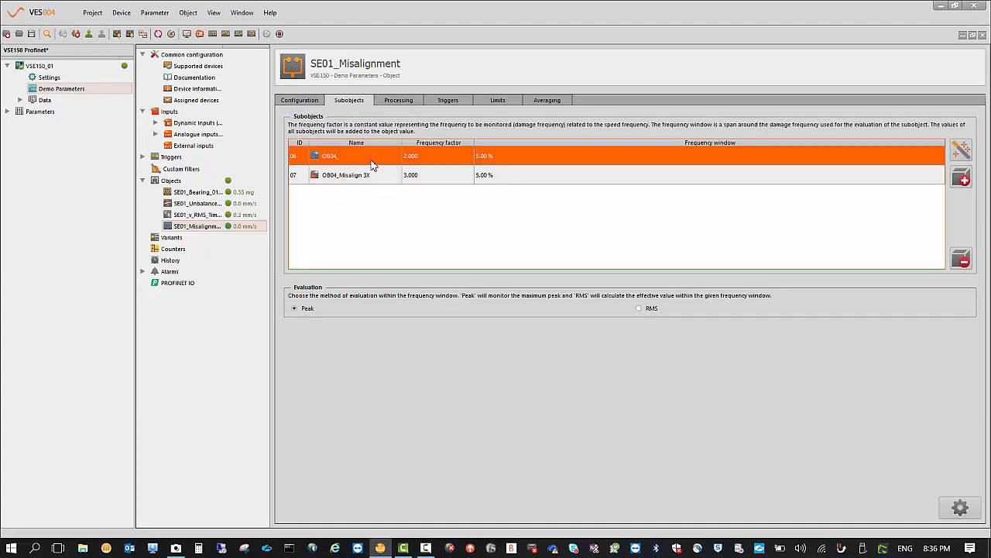
left_click(397, 102)
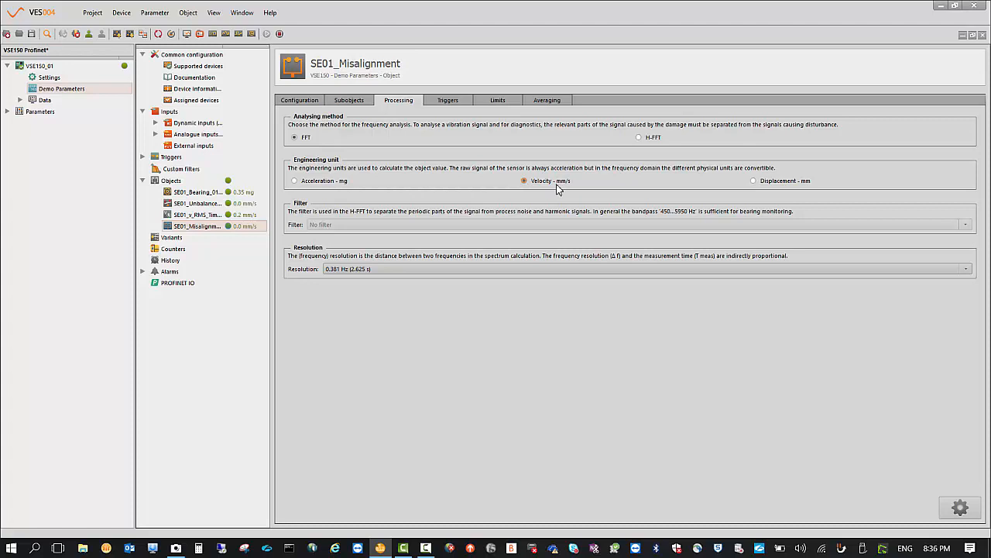
left_click(456, 101)
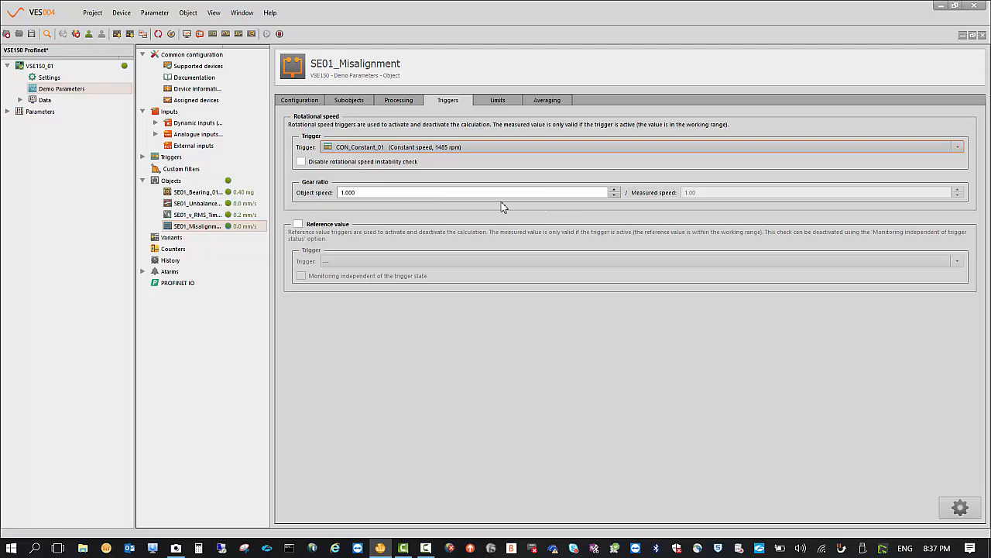
left_click(497, 105)
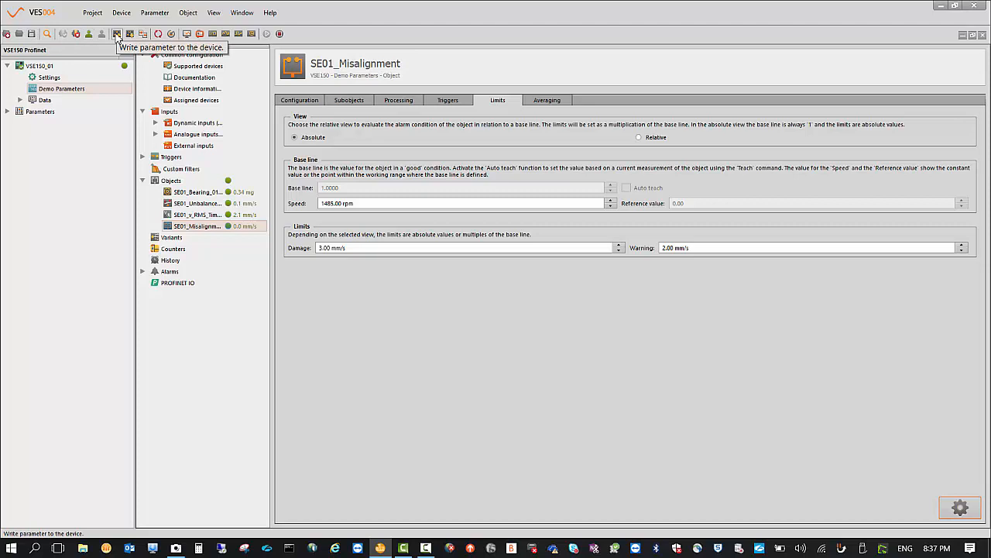
left_click(116, 36)
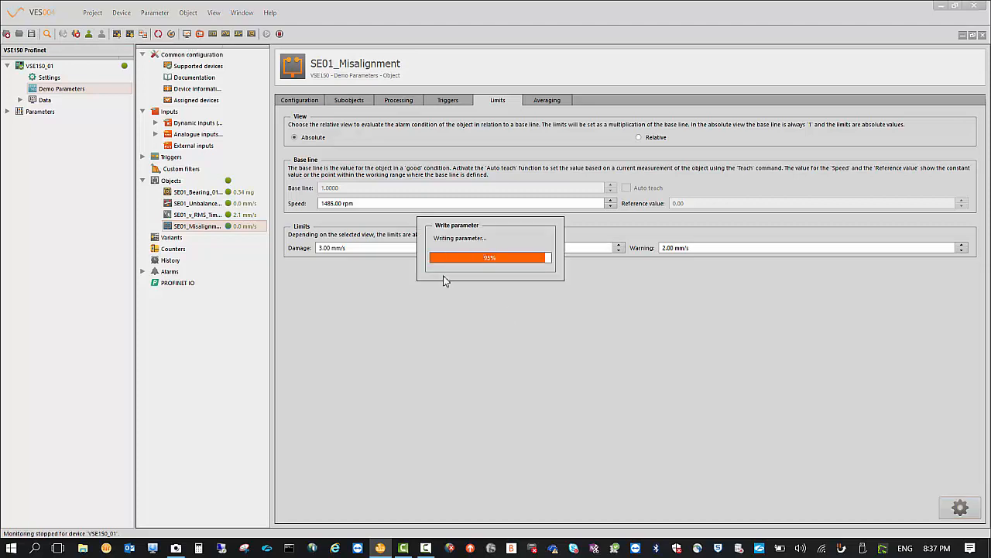
- View the device's live FFT spectrum and its object monitoring, including the misalignment object
left_click(225, 34)
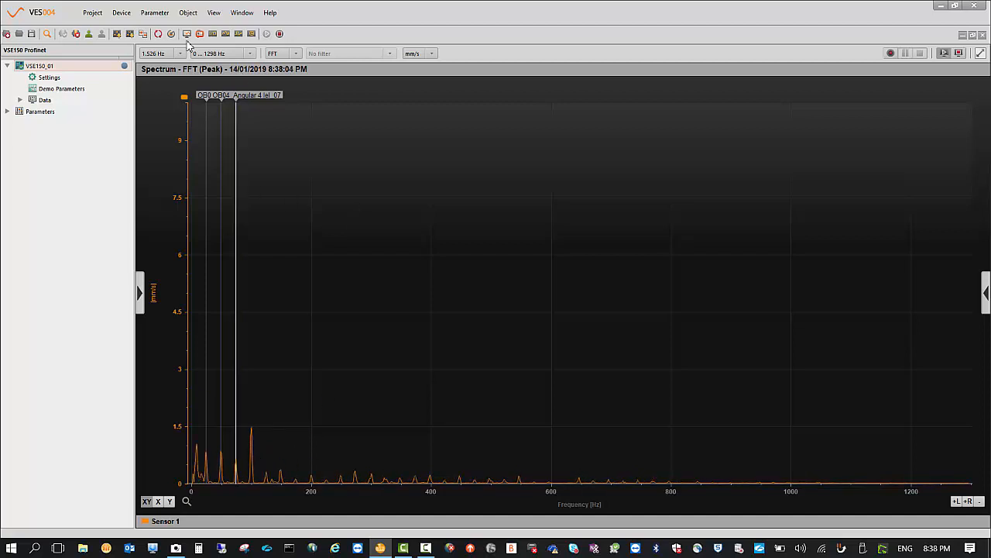
left_click(187, 34)
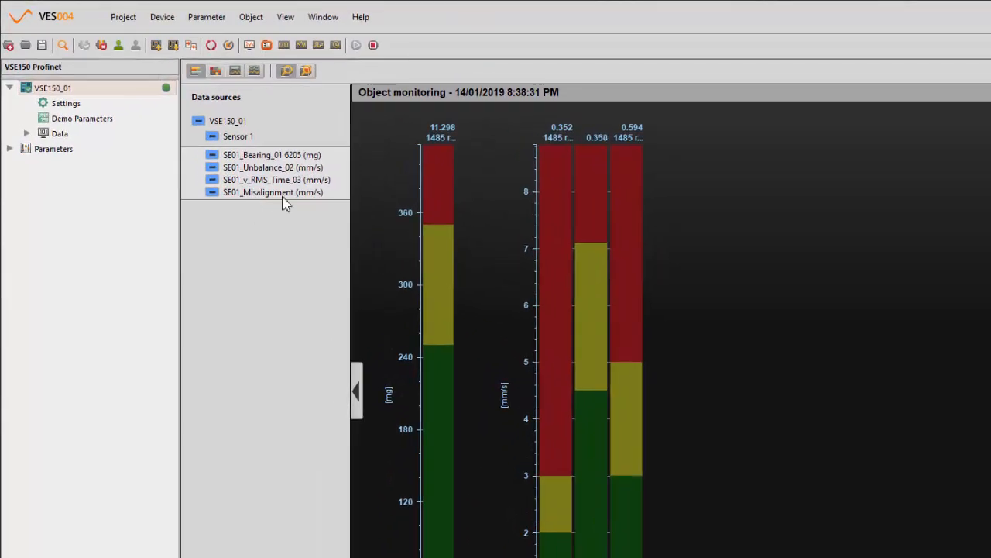
- Add another object of type Others to the Demo Parameters and name it SE01_Looseness
double_click(99, 119)
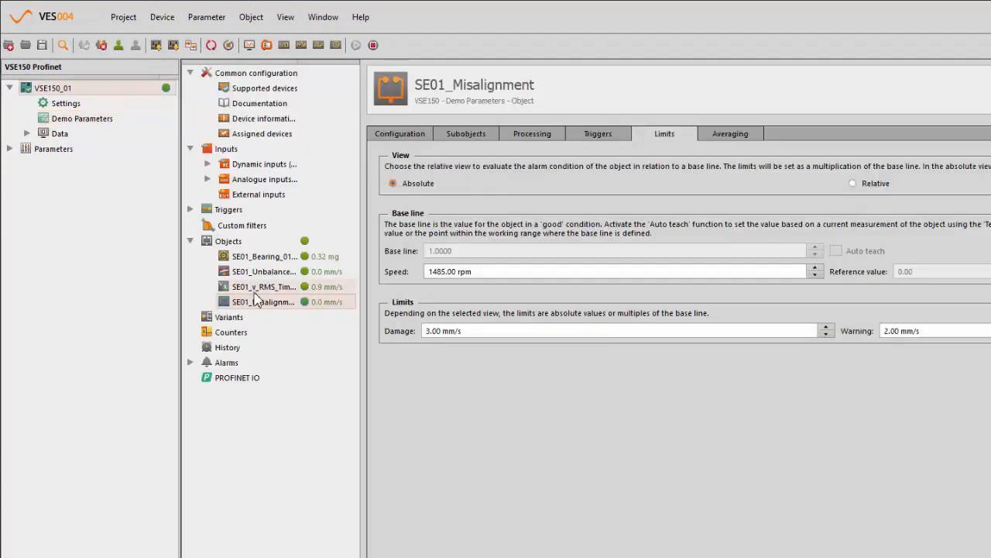
left_click(228, 241)
right_click(231, 241)
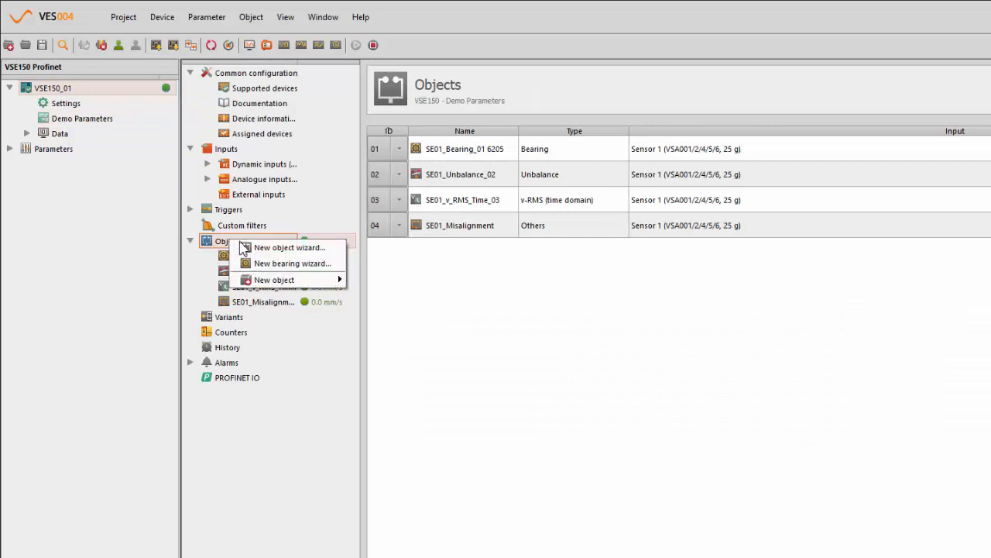
mouse_move(274, 280)
left_click(377, 360)
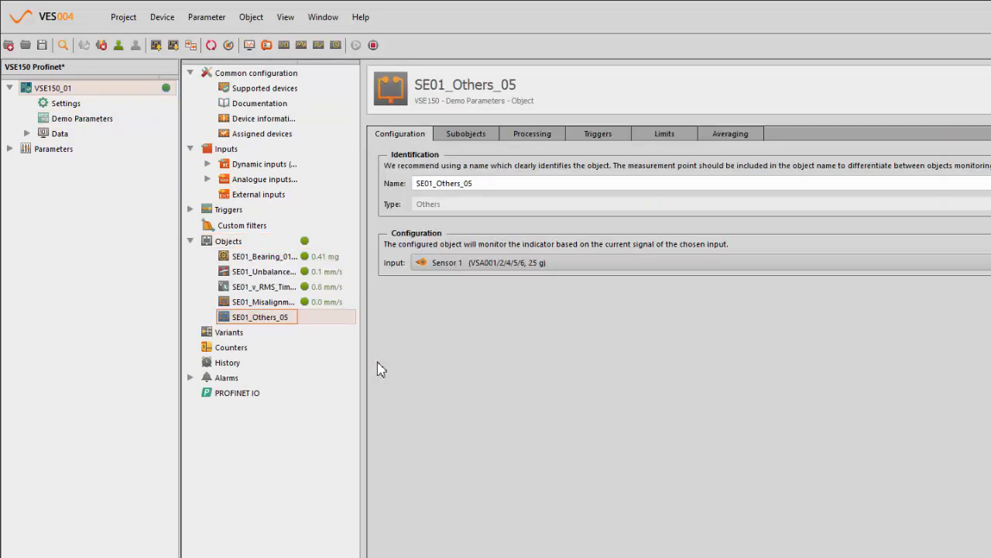
left_click(480, 188)
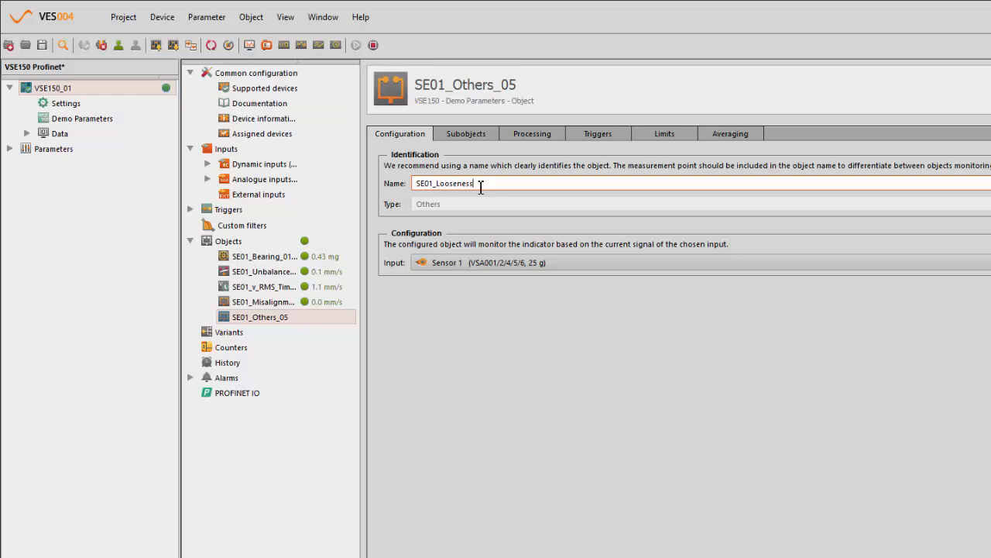
- Set the frequency factor of the default subobject of SE01_Looseness to 4
left_click(470, 139)
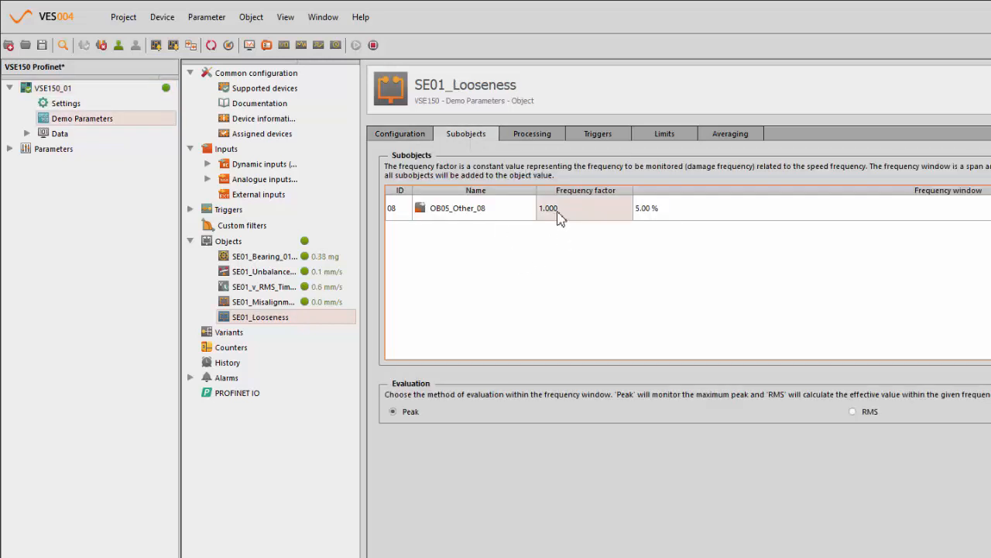
double_click(559, 215)
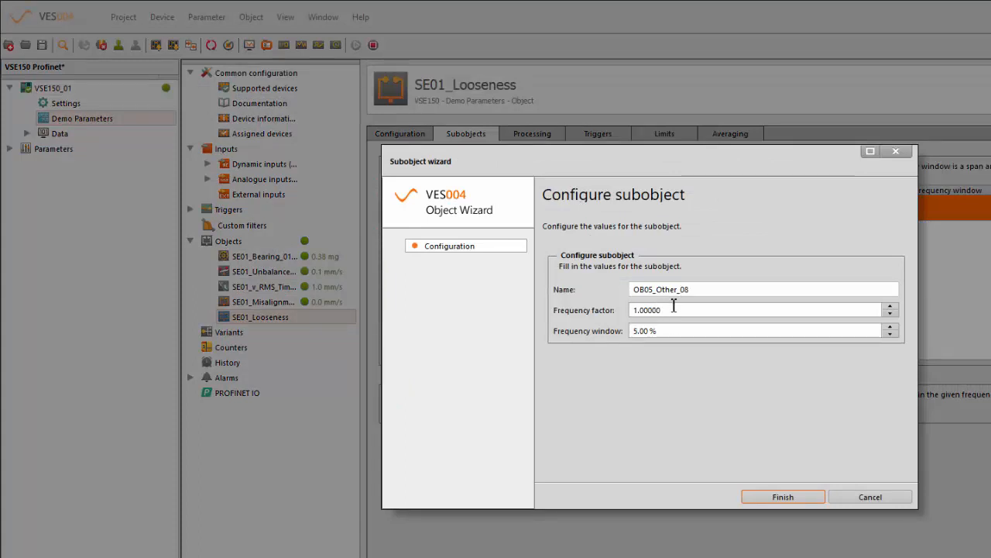
left_click_drag(673, 313, 601, 307)
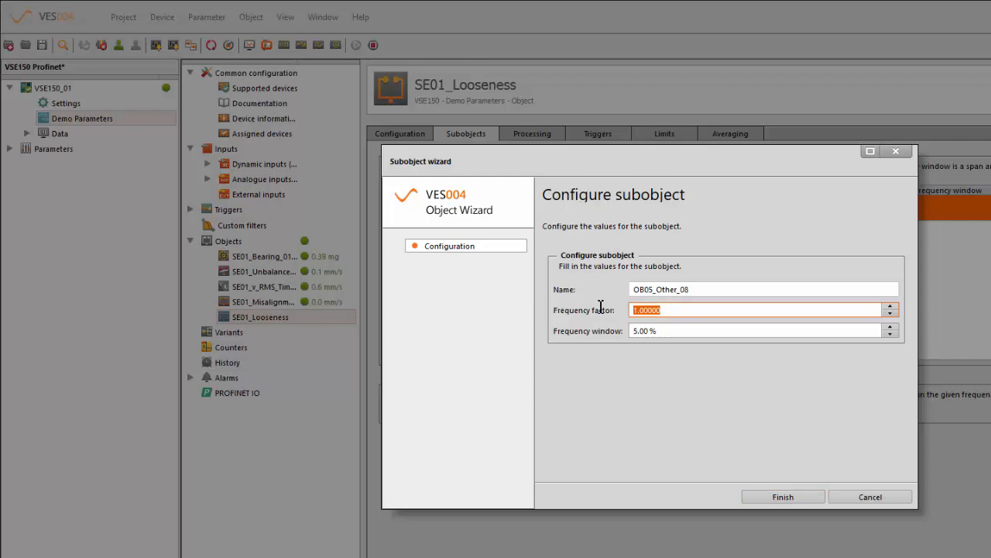
type("4")
left_click(783, 496)
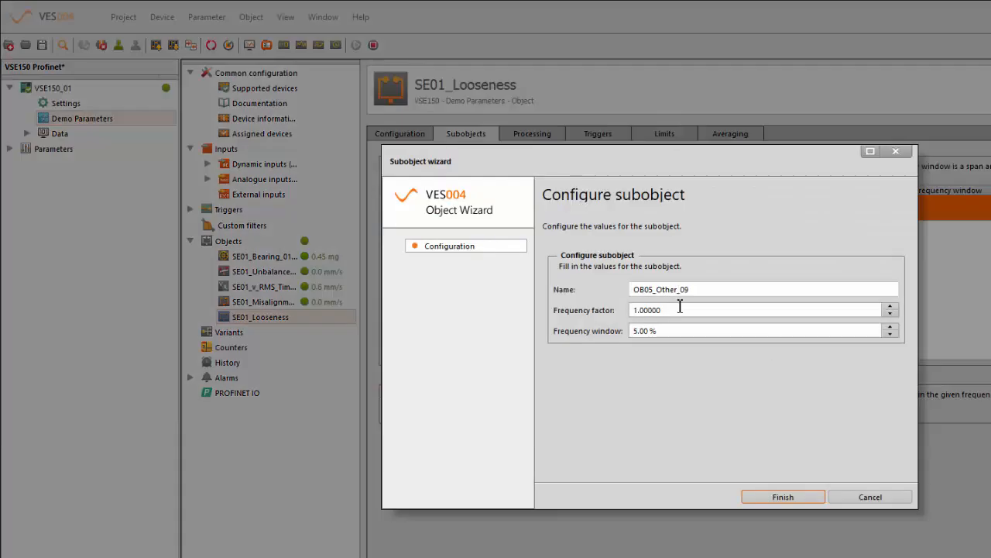
- Add the second and third subobjects of SE01_Looseness with frequency factors 5 and 6, keeping the default frequency window
left_click_drag(679, 309, 551, 338)
type("5")
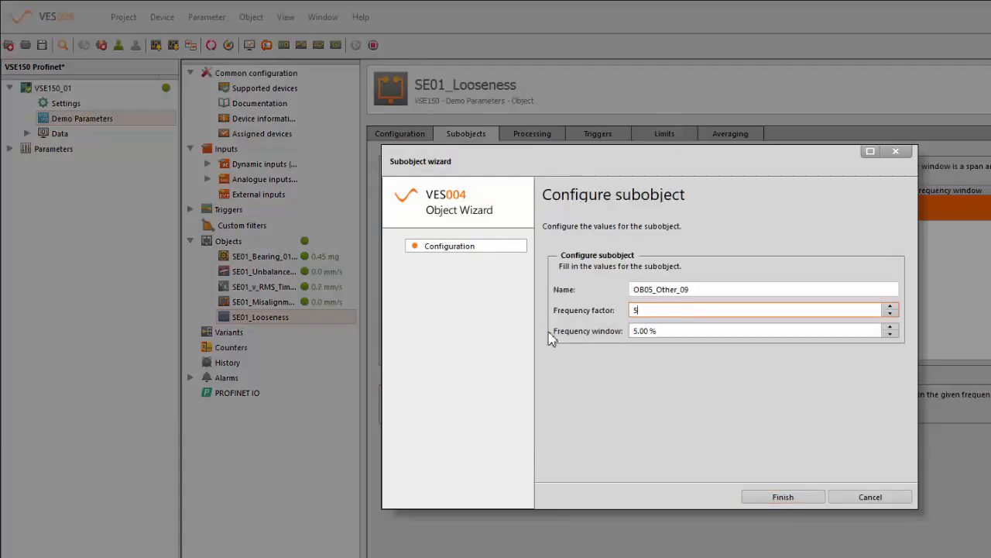
left_click(783, 496)
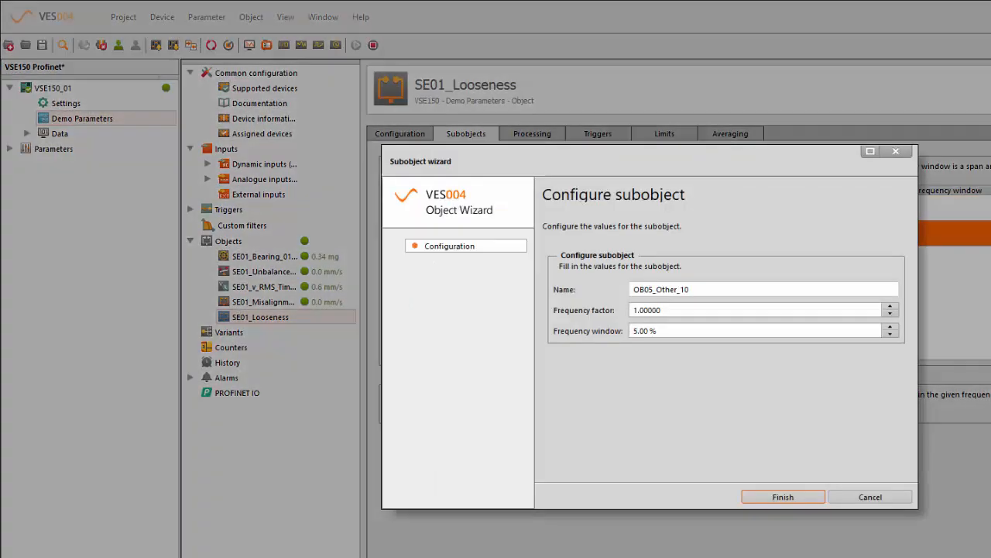
left_click_drag(671, 309, 553, 314)
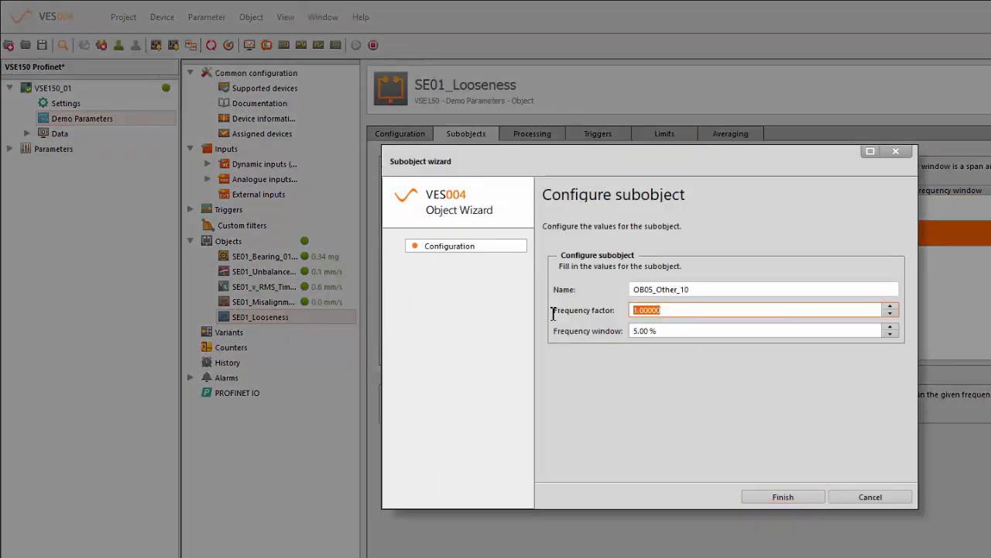
type("6")
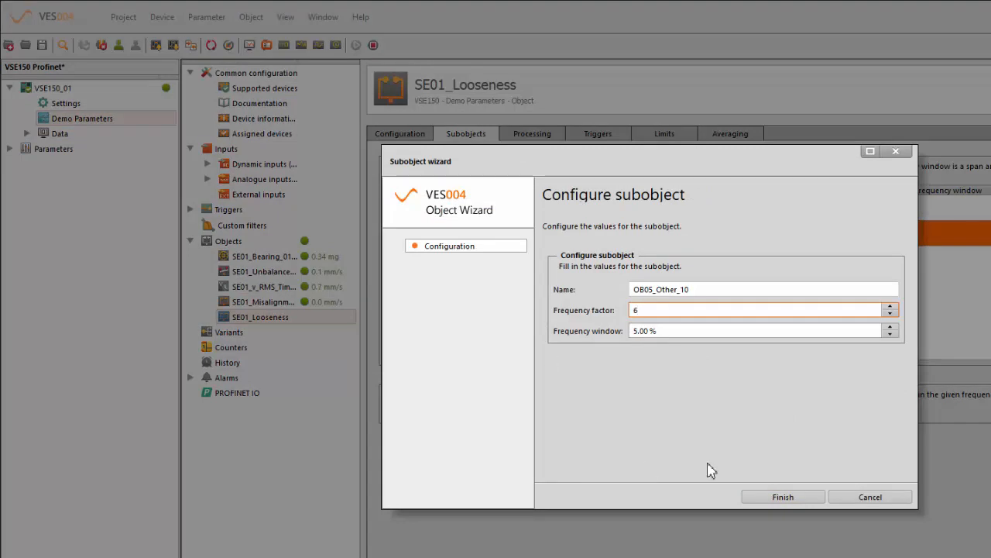
left_click(801, 498)
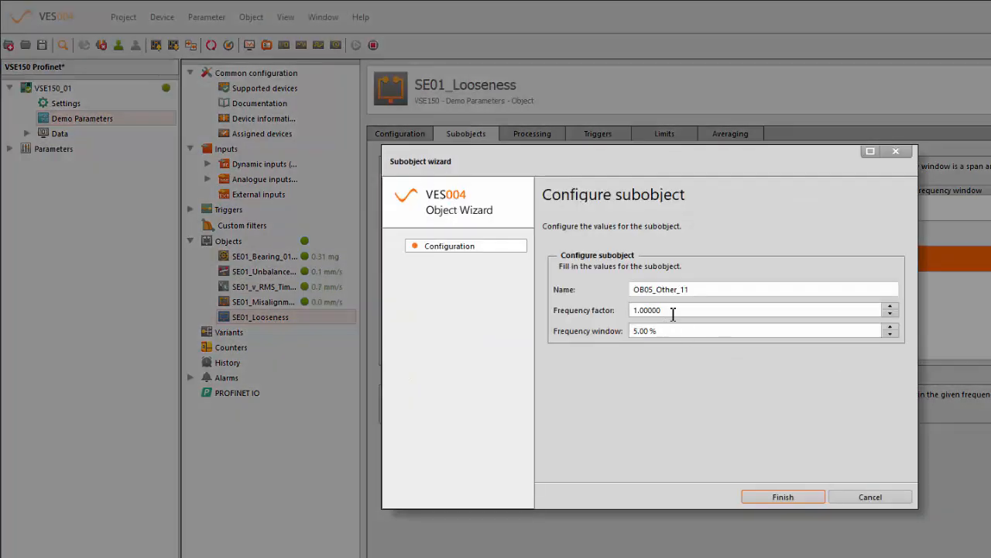
- Add the fourth and fifth subobjects of SE01_Looseness with frequency factors 7 and 8, keeping the default frequency window
left_click_drag(672, 310, 515, 334)
type("7")
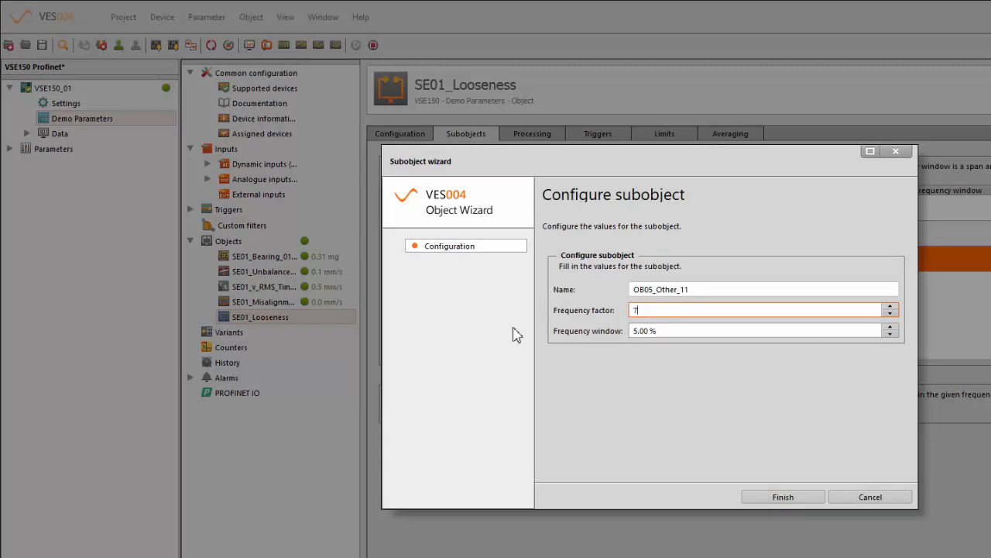
left_click(797, 503)
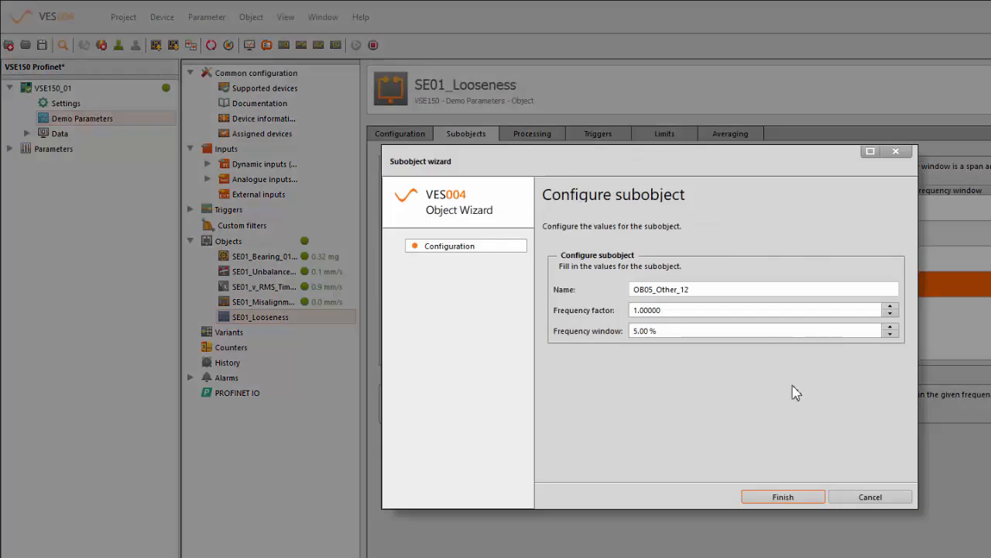
left_click(667, 310)
type("8")
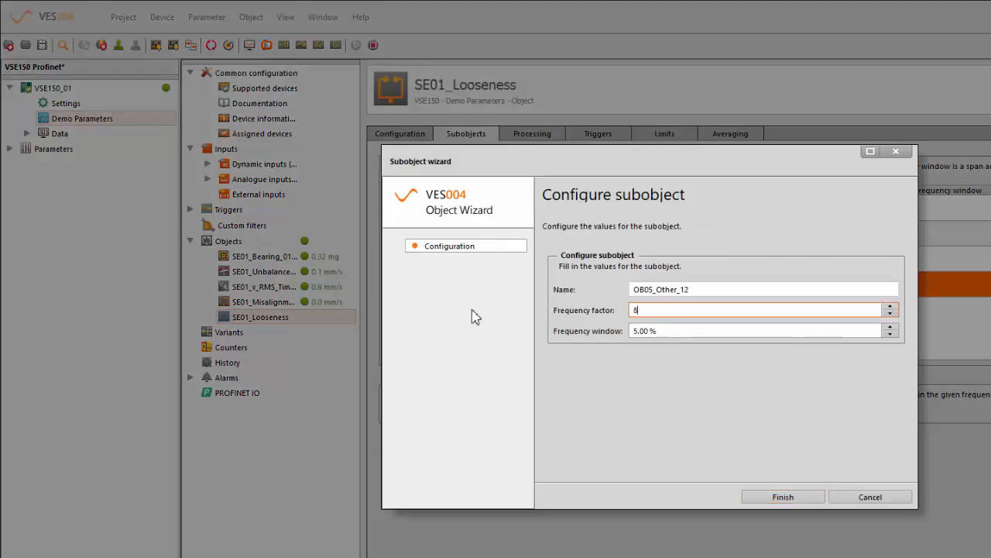
left_click(782, 499)
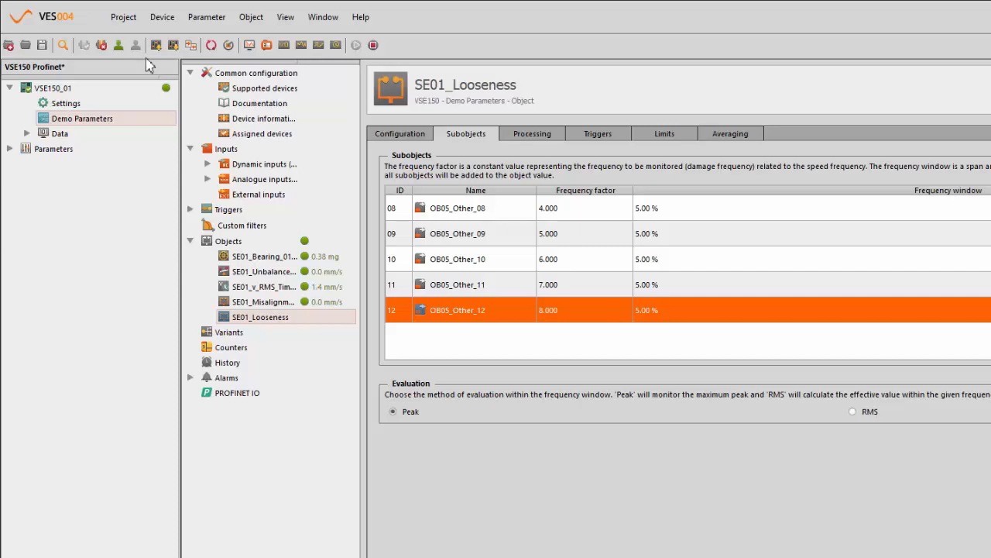
- Check the processing, trigger and limit settings of SE01_Looseness
left_click(552, 135)
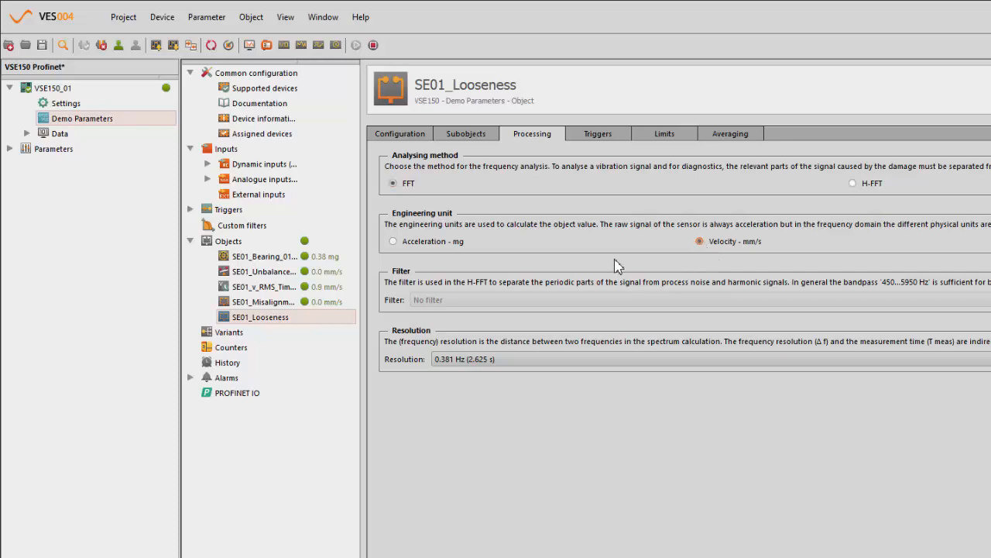
left_click(581, 138)
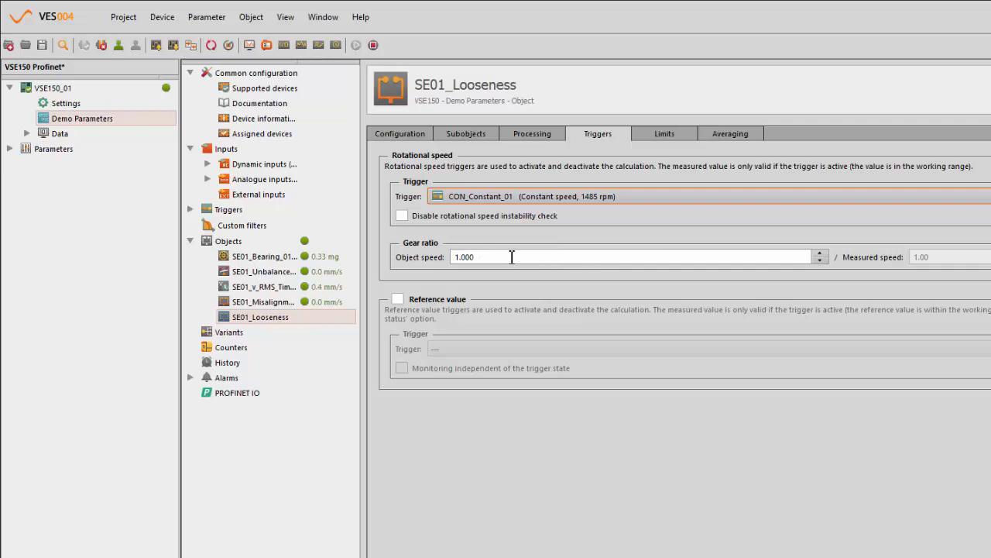
left_click(670, 135)
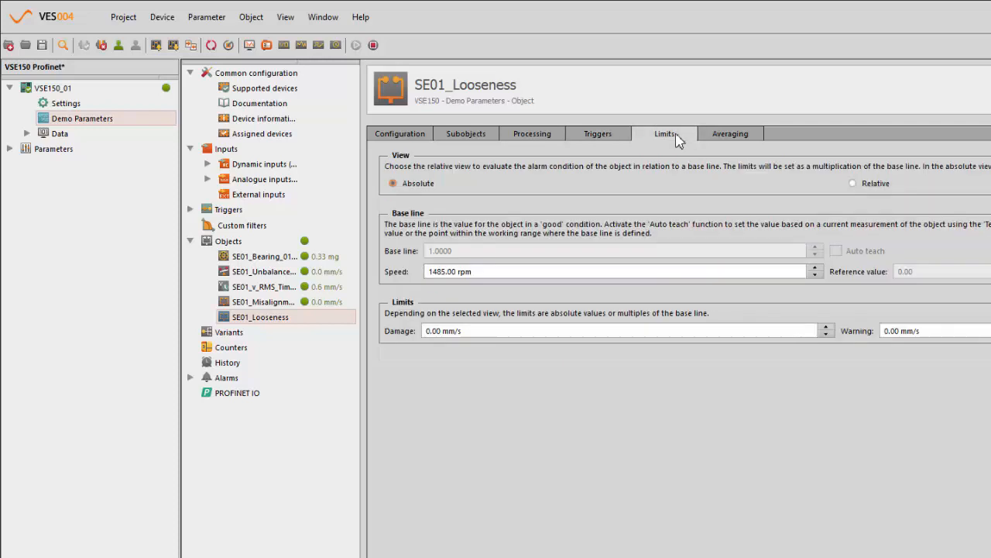
- Set the SE01_Looseness damage limit to 3 mm/s and warning limit to 2 mm/s, and save and write the parameters to the device
left_click(433, 331)
key("BackSpace")
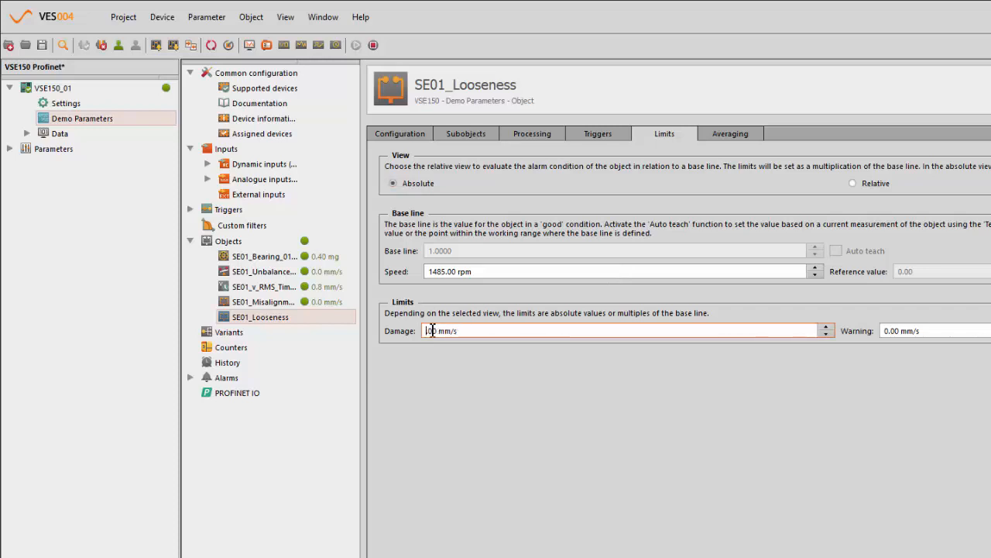
type("3")
left_click(798, 333)
type("2")
left_click(778, 335)
left_click_drag(934, 330, 863, 335)
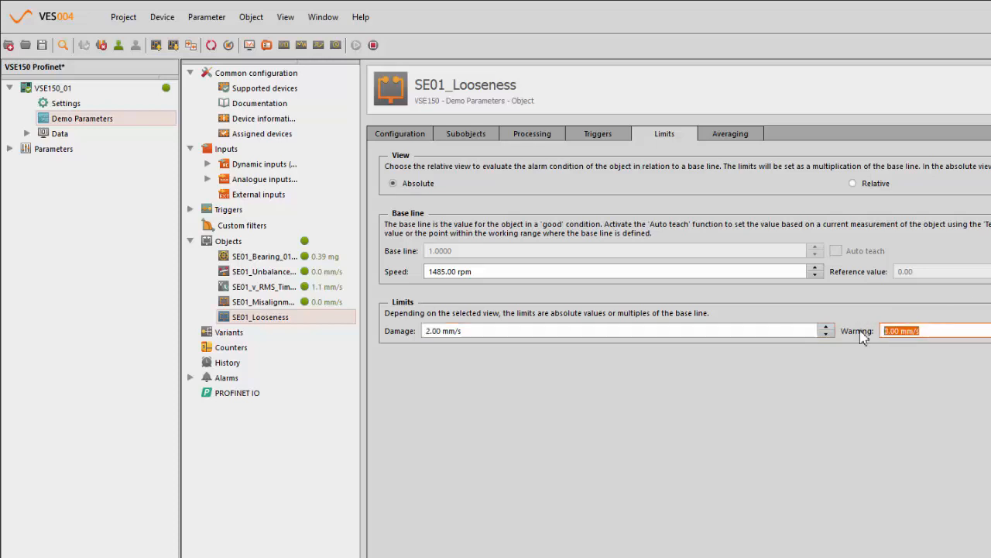
type("2")
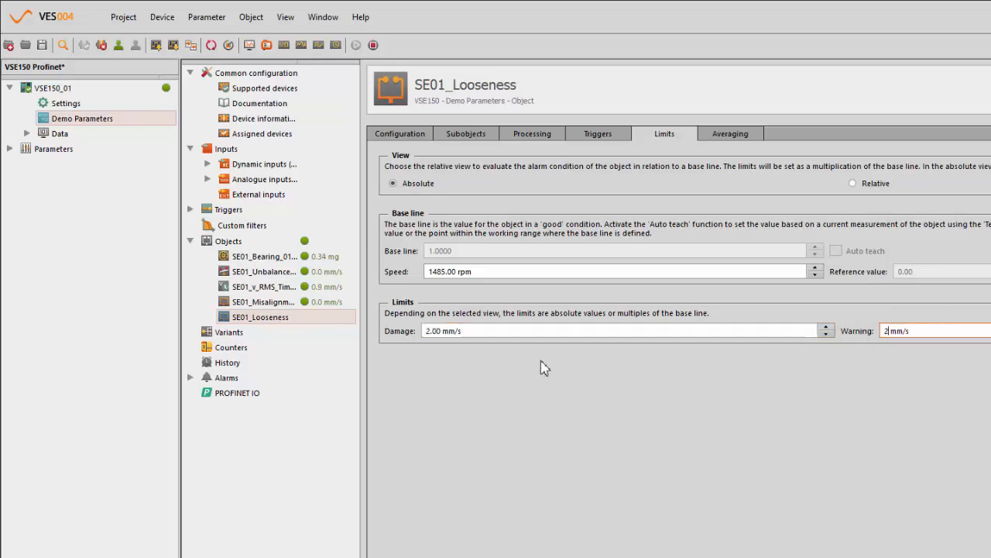
left_click(468, 335)
left_click_drag(468, 334, 390, 337)
type("3")
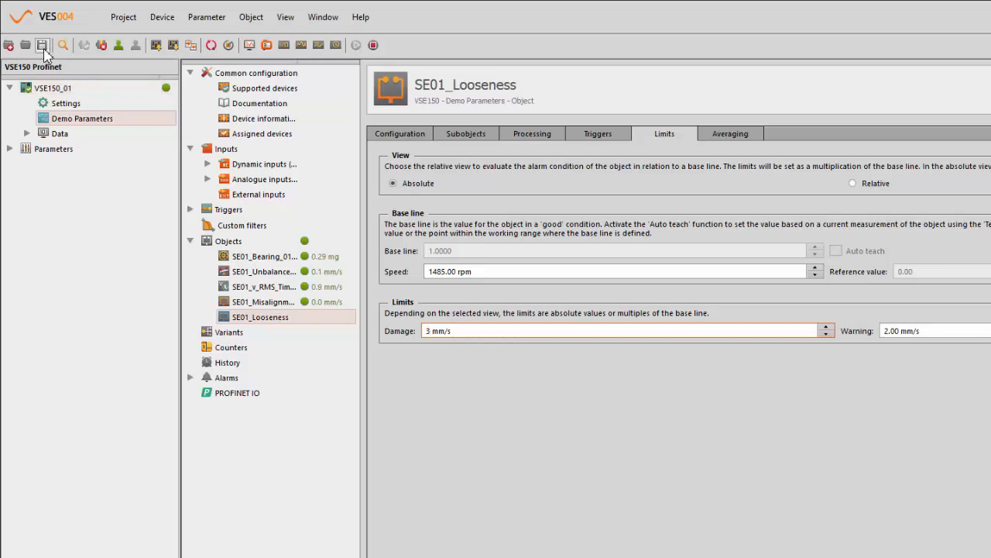
left_click(156, 46)
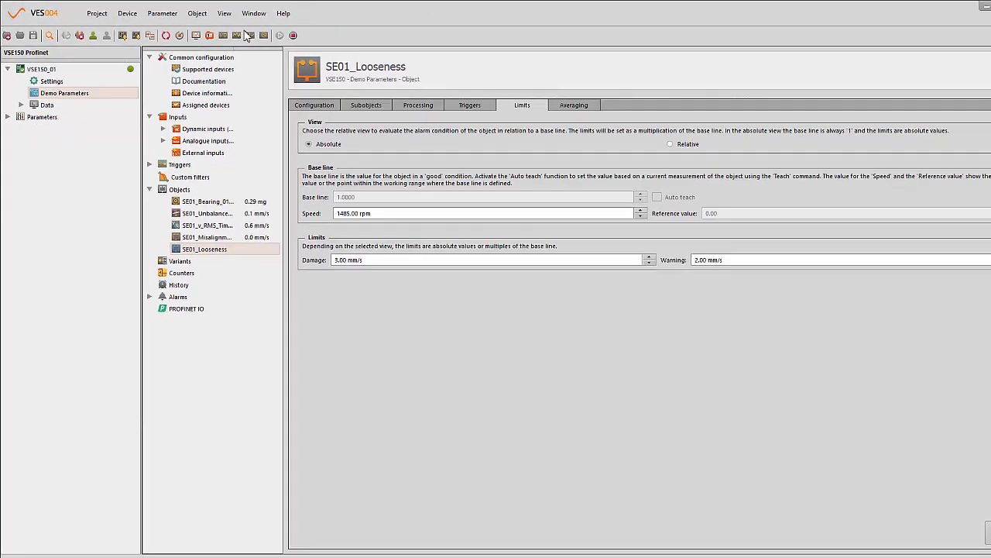
- View the device's live FFT spectrum and its object monitoring with SE01_Looseness included
left_click(245, 36)
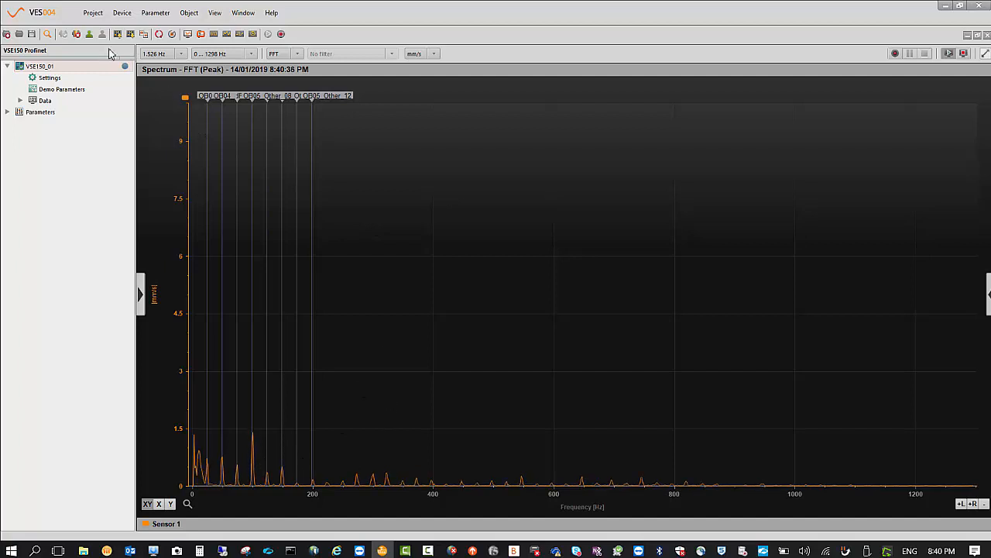
left_click(188, 35)
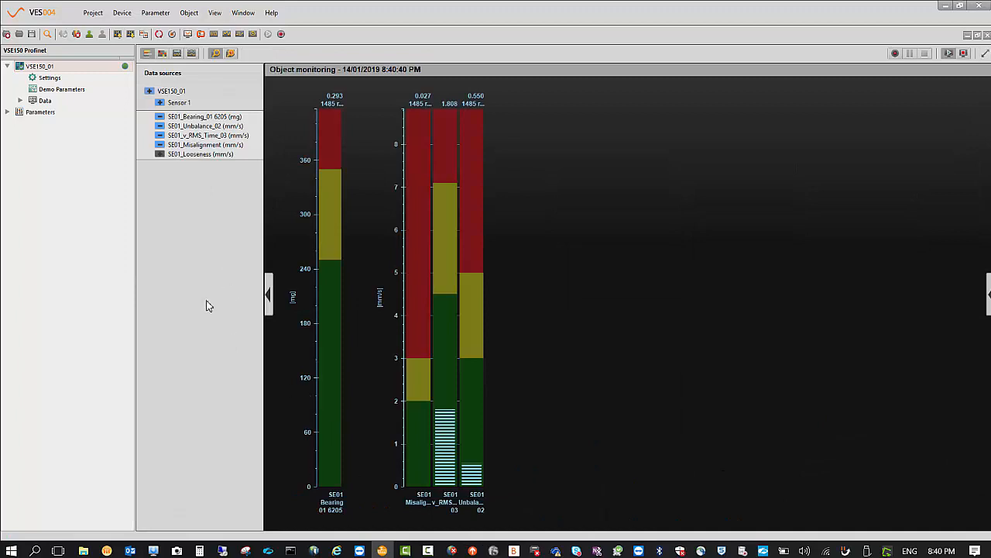
left_click(160, 154)
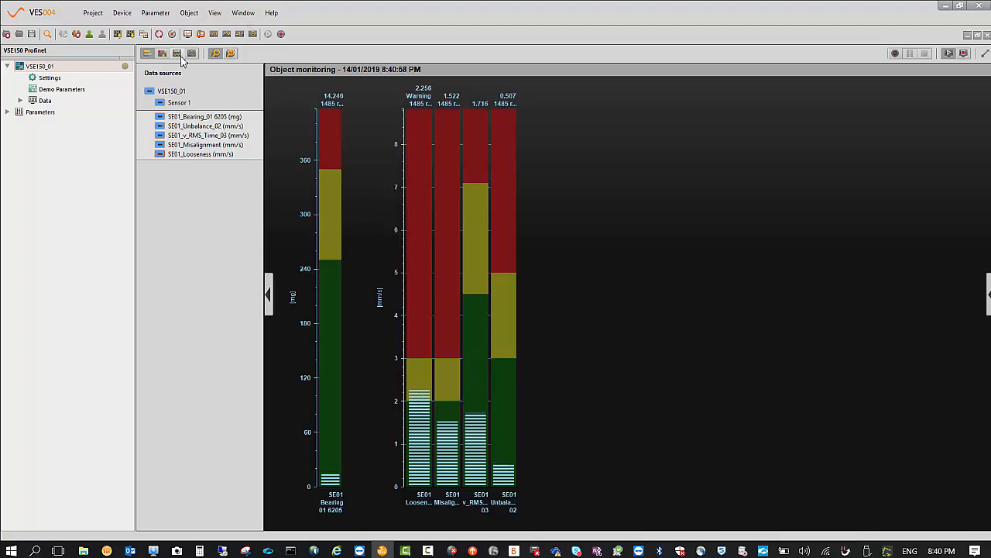
- Examine all subobjects of SE01_Looseness in the subobject monitoring and return to the object monitoring
left_click(230, 55)
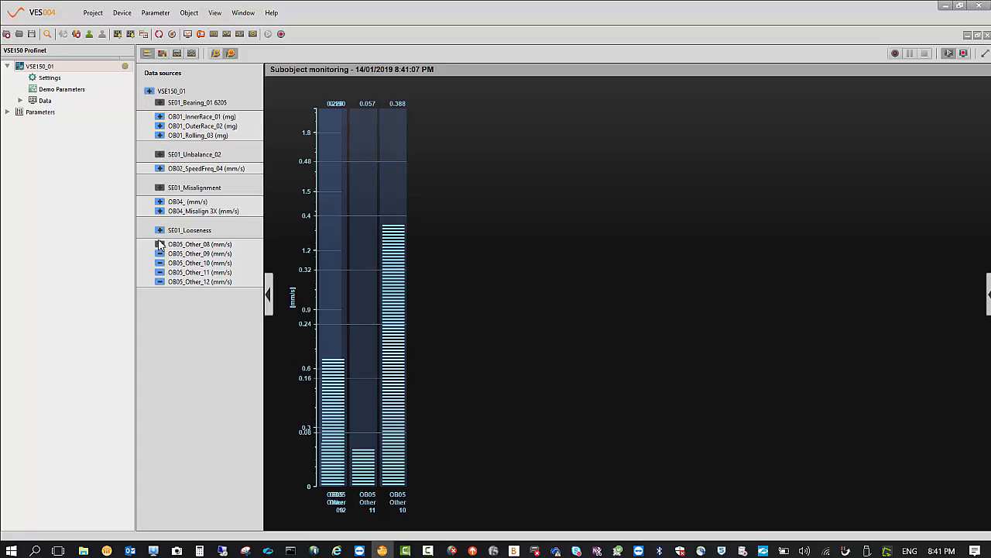
left_click(160, 230)
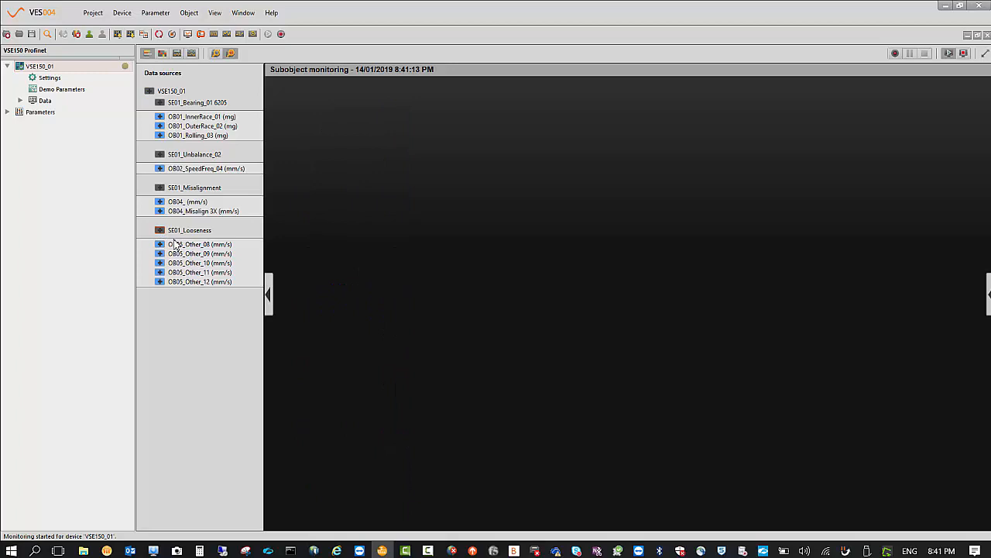
left_click(159, 231)
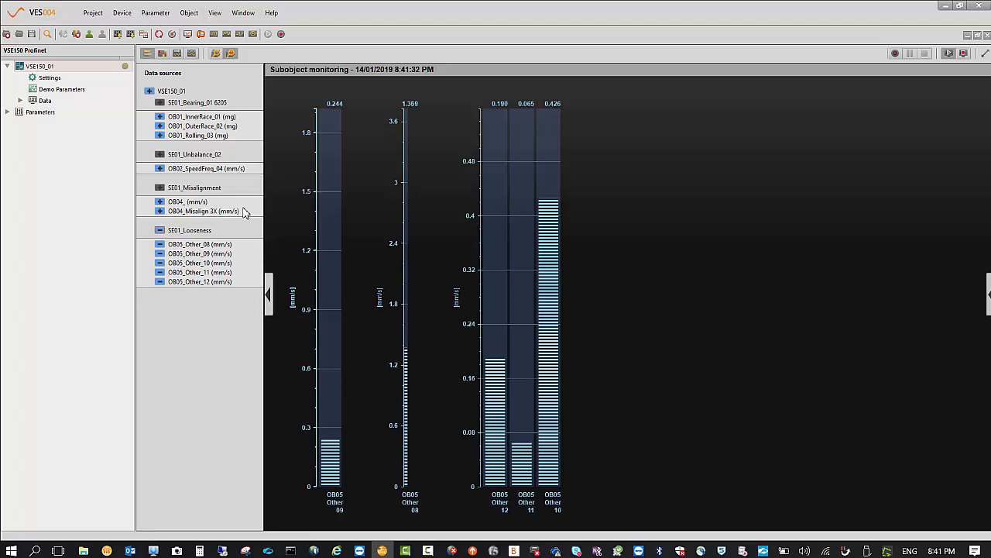
left_click(216, 53)
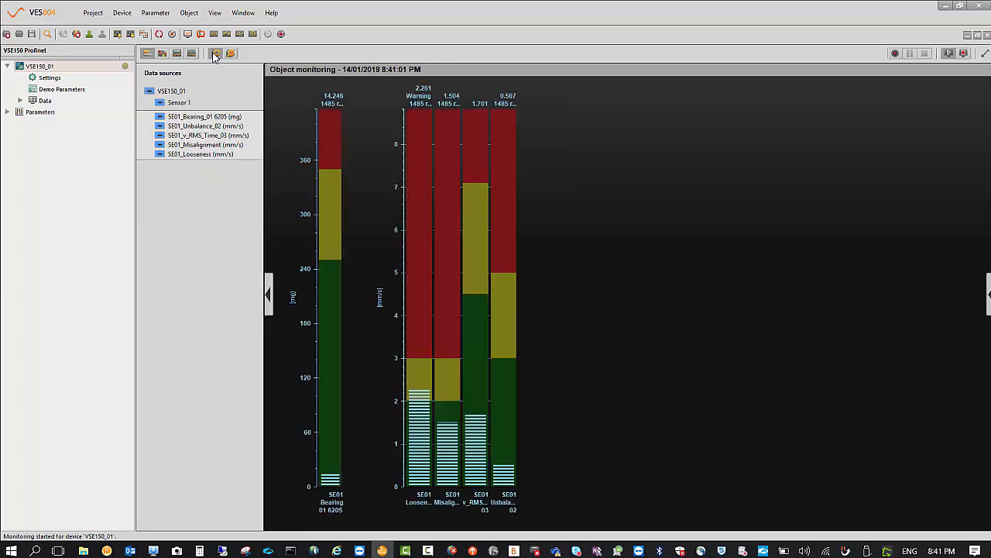